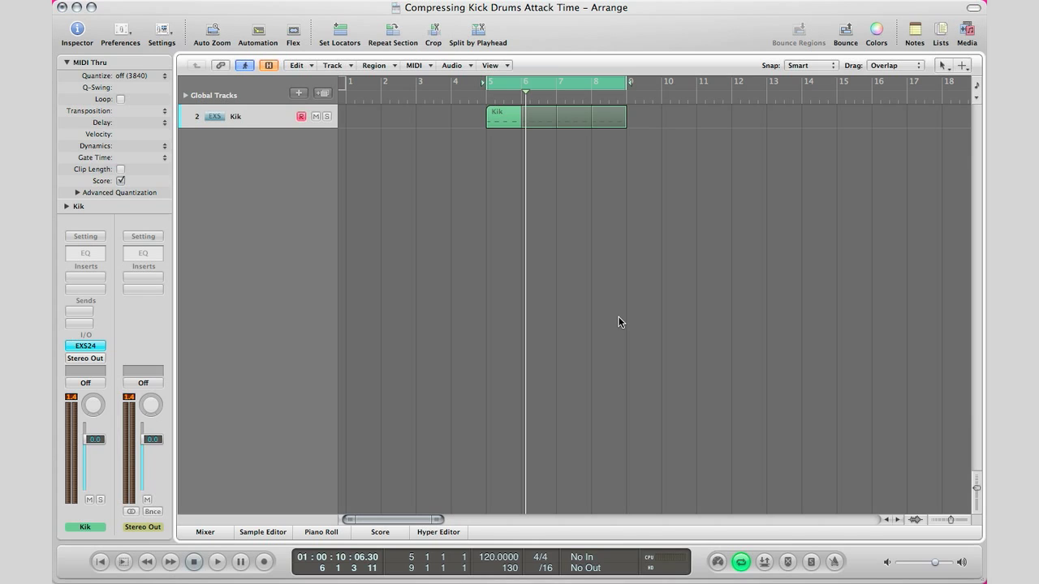
Play a short part of the uncompressed Kik loop and stop playback
{"action": "scroll", "coordinate": [618, 322], "scroll_direction": "right", "scroll_amount": 3}
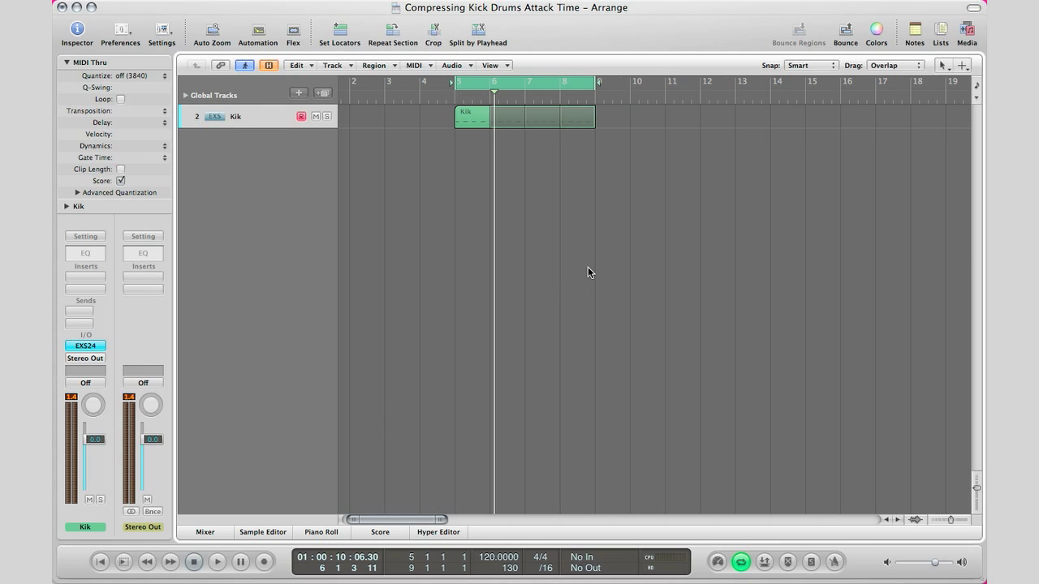
{"action": "key", "text": "space"}
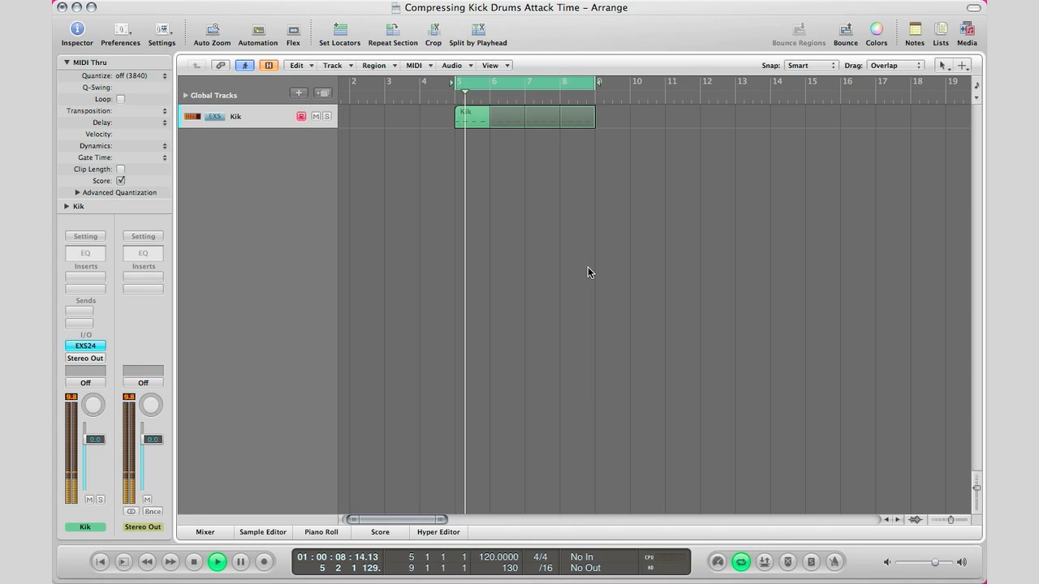
{"action": "key", "text": "space"}
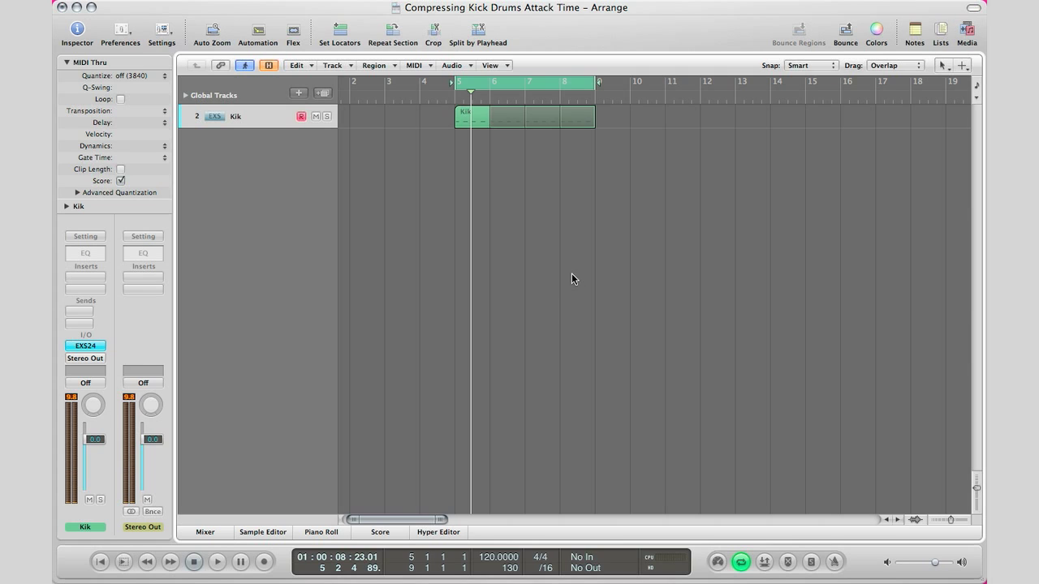
Insert a stereo Compressor on the Kik channel strip and move its window clear of the channel strips
{"action": "scroll", "coordinate": [557, 306], "scroll_direction": "left", "scroll_amount": 1}
{"action": "left_click", "coordinate": [84, 276]}
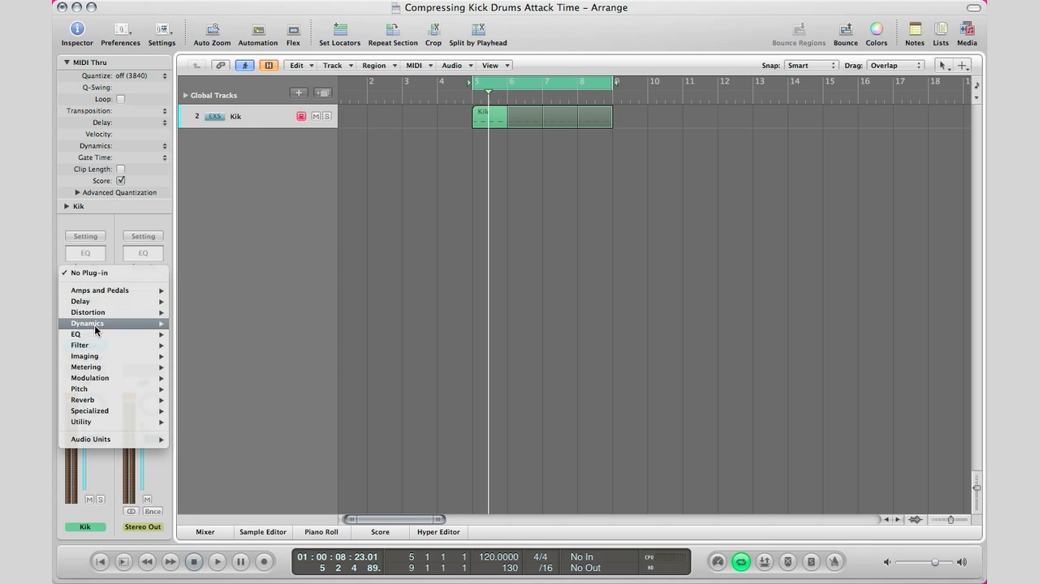
{"action": "mouse_move", "coordinate": [94, 325]}
{"action": "mouse_move", "coordinate": [200, 335]}
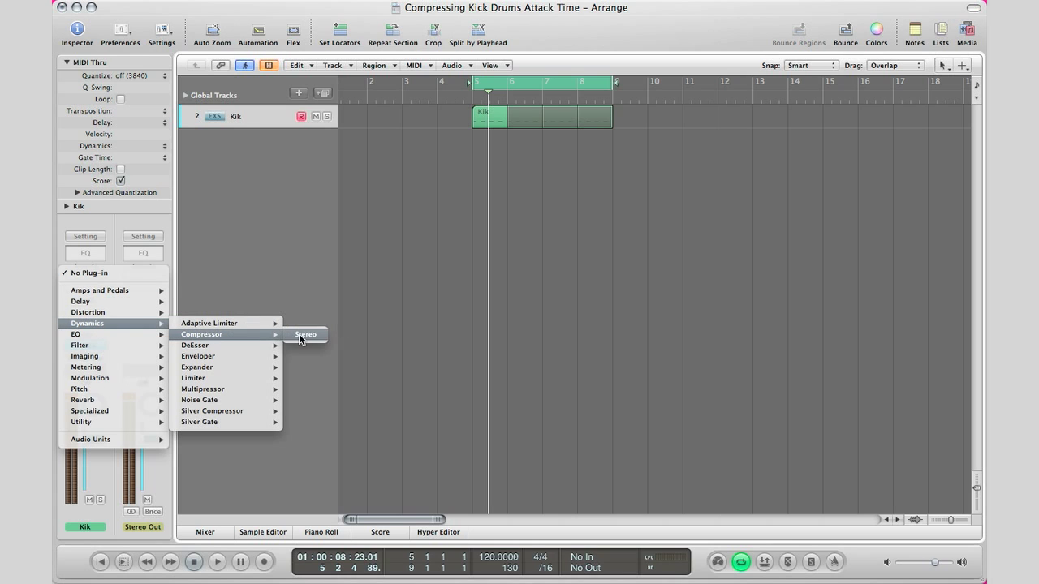
{"action": "left_click", "coordinate": [306, 334]}
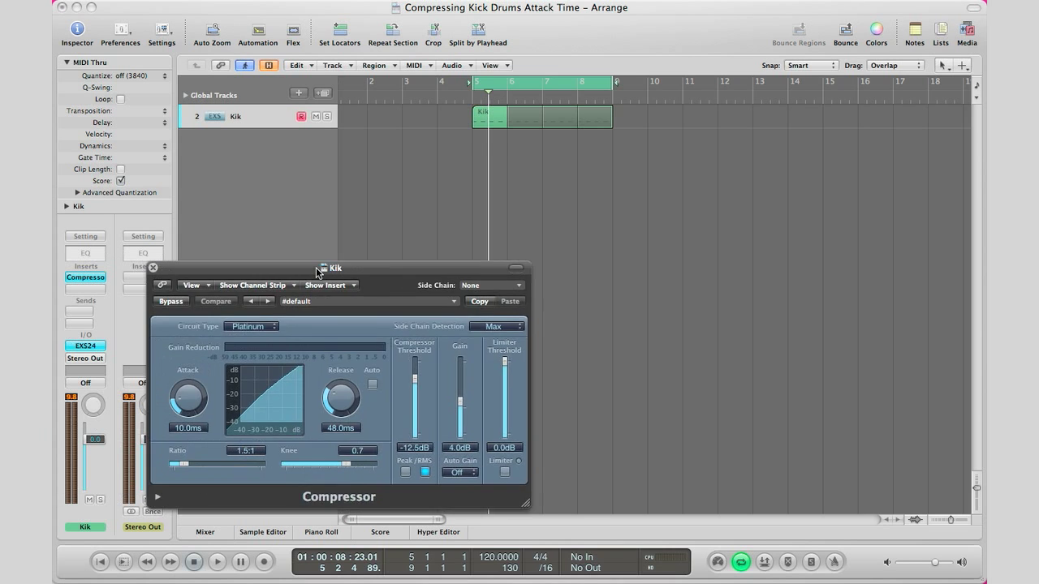
{"action": "left_click_drag", "start_coordinate": [303, 266], "coordinate": [460, 206]}
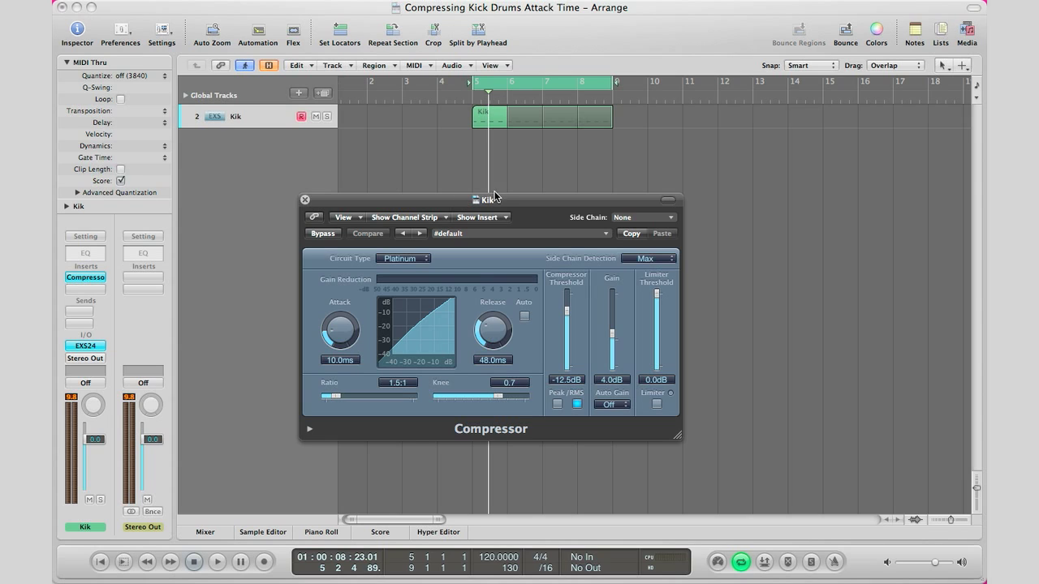
Switch the compressor to Peak detection with a threshold of -50.0 dB and a knee of 0.0
{"action": "left_click", "coordinate": [556, 404]}
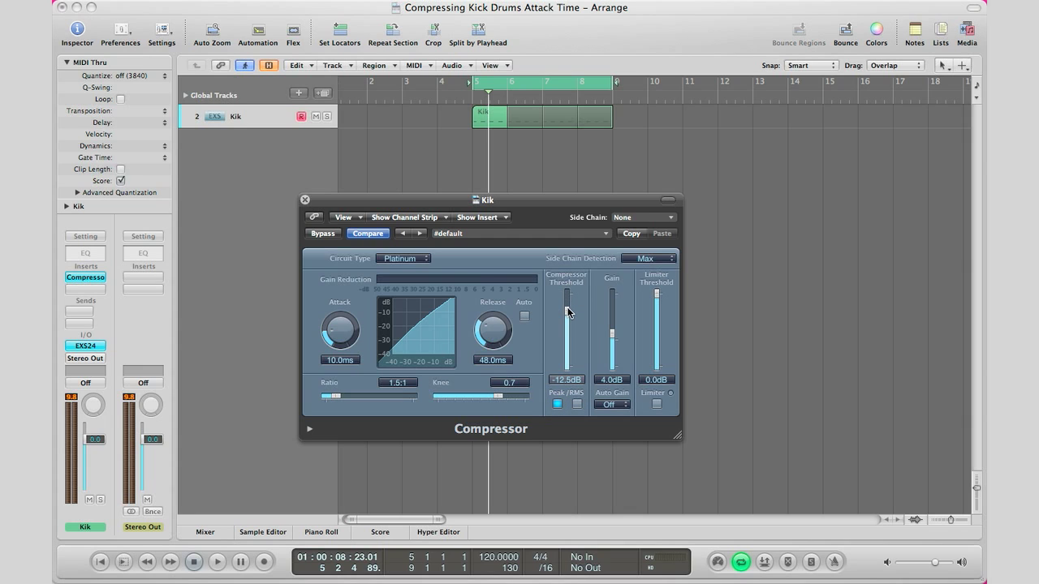
{"action": "left_click_drag", "start_coordinate": [567, 311], "coordinate": [562, 489]}
{"action": "left_click_drag", "start_coordinate": [497, 396], "coordinate": [258, 370]}
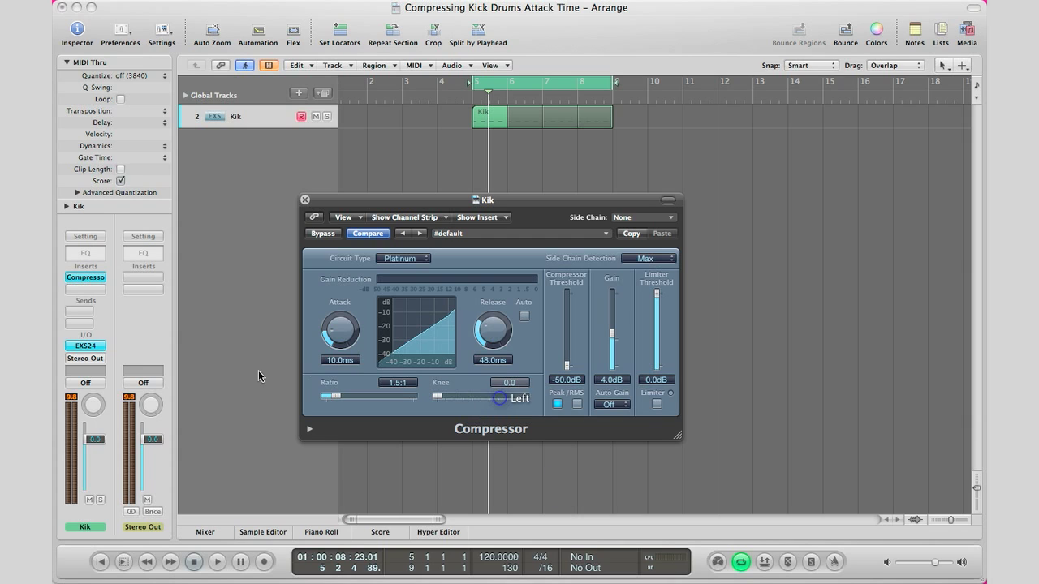
Set the compressor's ratio to 30.0:1, the release to 5.0 ms and the attack to 0.0 ms
{"action": "left_click_drag", "start_coordinate": [331, 396], "coordinate": [488, 412]}
{"action": "left_click_drag", "start_coordinate": [491, 333], "coordinate": [490, 458]}
{"action": "left_click_drag", "start_coordinate": [339, 331], "coordinate": [352, 414]}
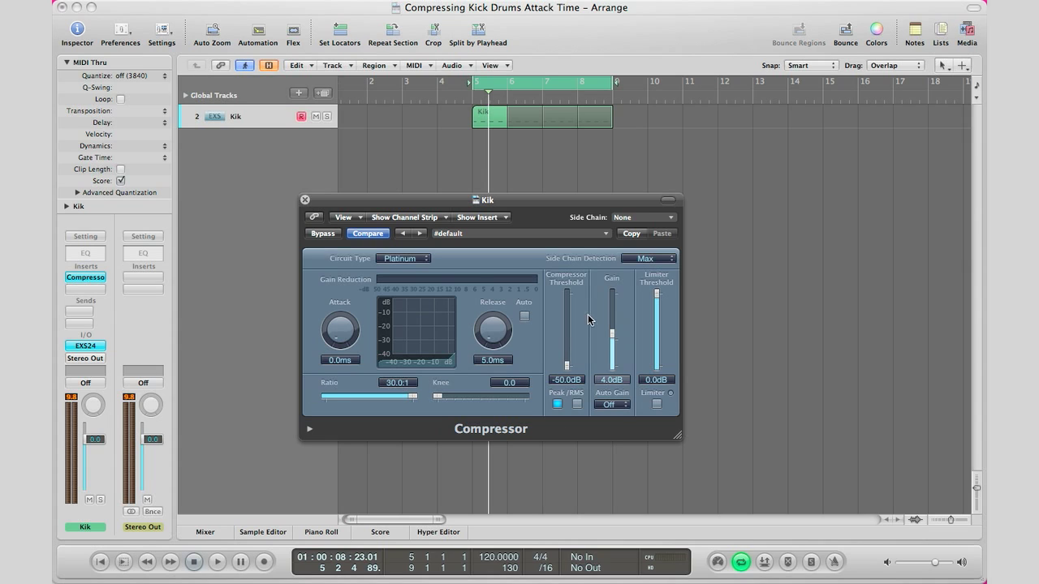
Audition the compressed kick loop and raise the compressor's gain to 19.0 dB, leaving Auto Gain off
{"action": "key", "text": "space"}
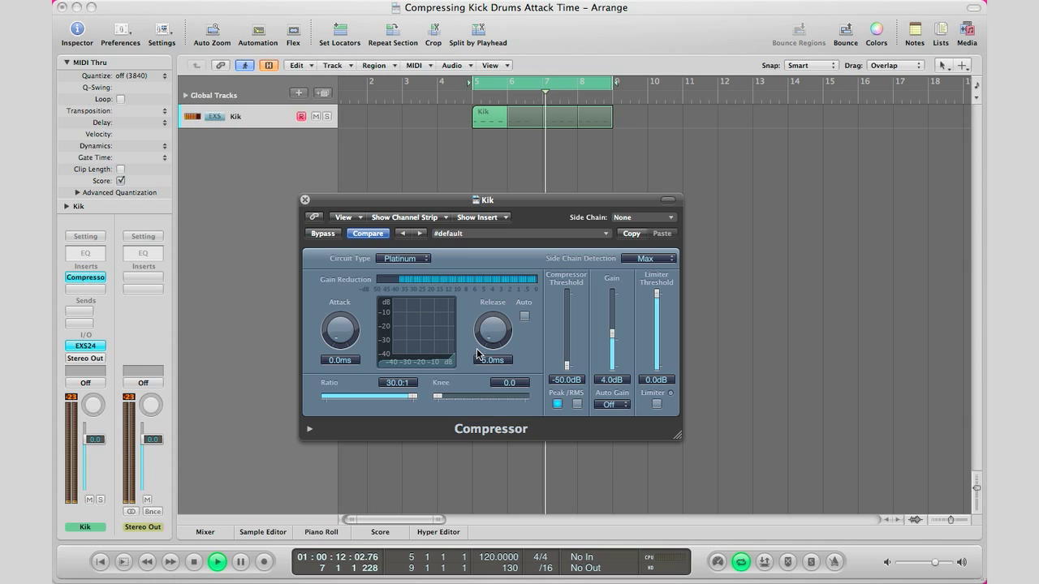
{"action": "key", "text": "space"}
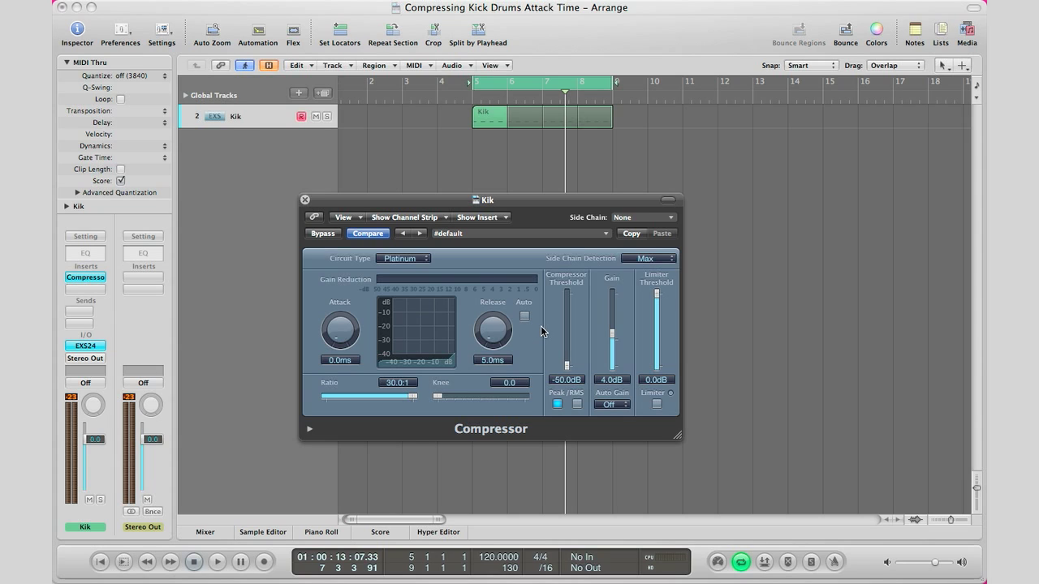
{"action": "left_click", "coordinate": [611, 404]}
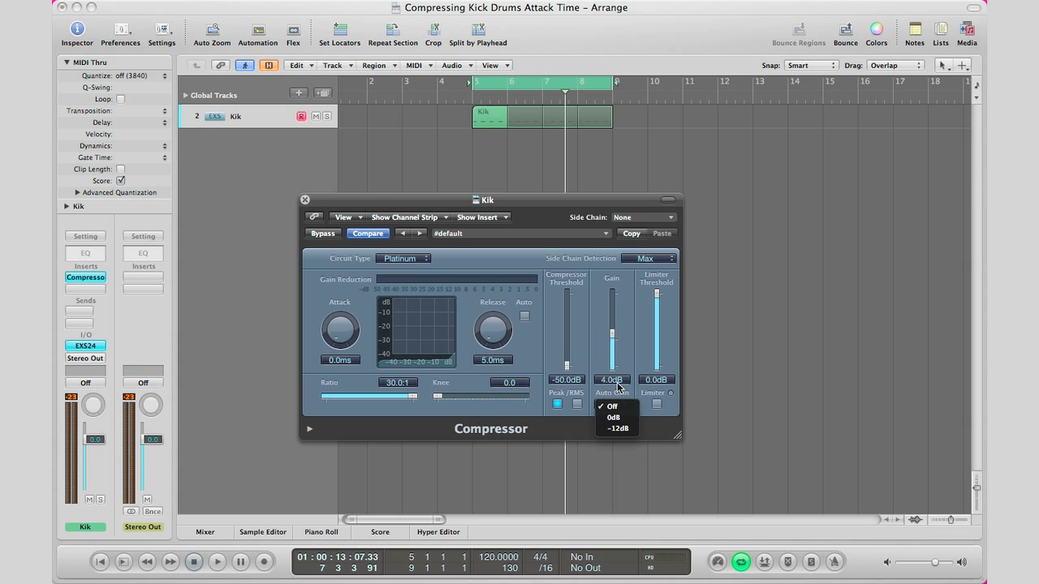
{"action": "left_click", "coordinate": [635, 331]}
{"action": "left_click_drag", "start_coordinate": [610, 331], "coordinate": [611, 320]}
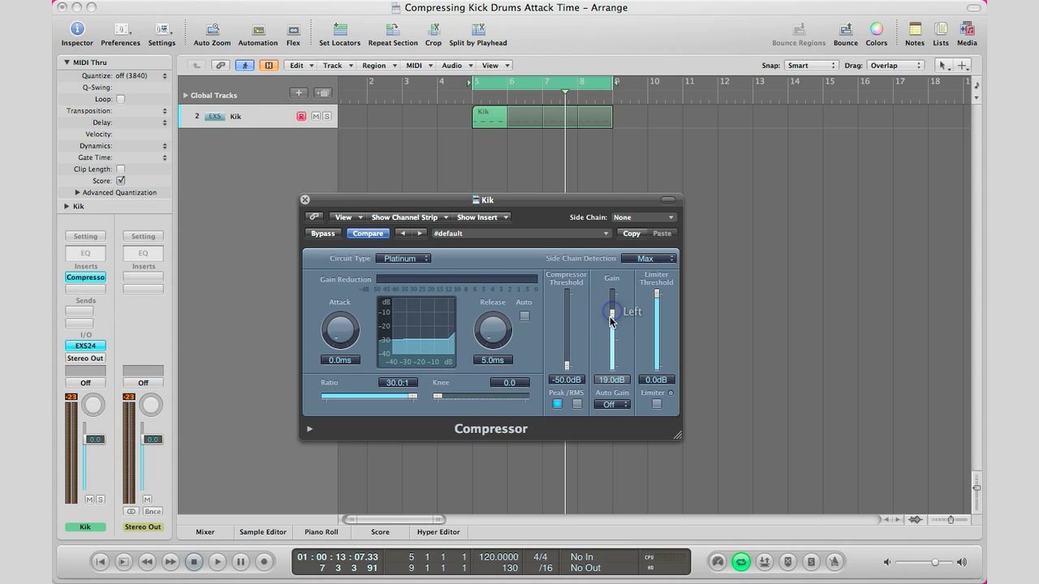
{"action": "left_click_drag", "start_coordinate": [610, 321], "coordinate": [610, 321]}
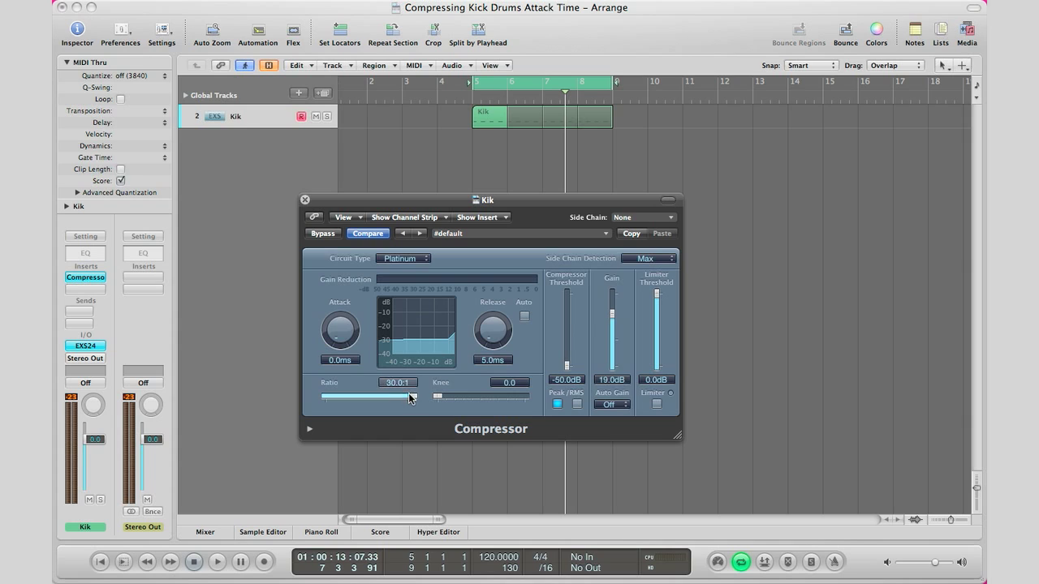
Raise the compressor's attack gradually to 12.0 ms while playing the kick loop, and stop playback
{"action": "left_click", "coordinate": [340, 338]}
{"action": "left_click_drag", "start_coordinate": [340, 338], "coordinate": [342, 361]}
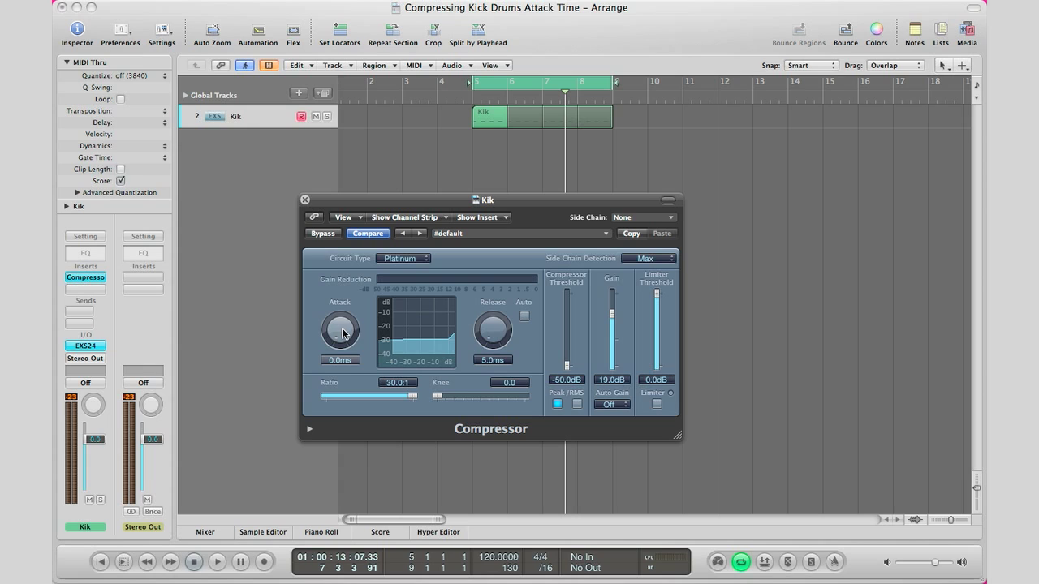
{"action": "left_click", "coordinate": [342, 332]}
{"action": "key", "text": "space"}
{"action": "left_click_drag", "start_coordinate": [344, 342], "coordinate": [333, 315]}
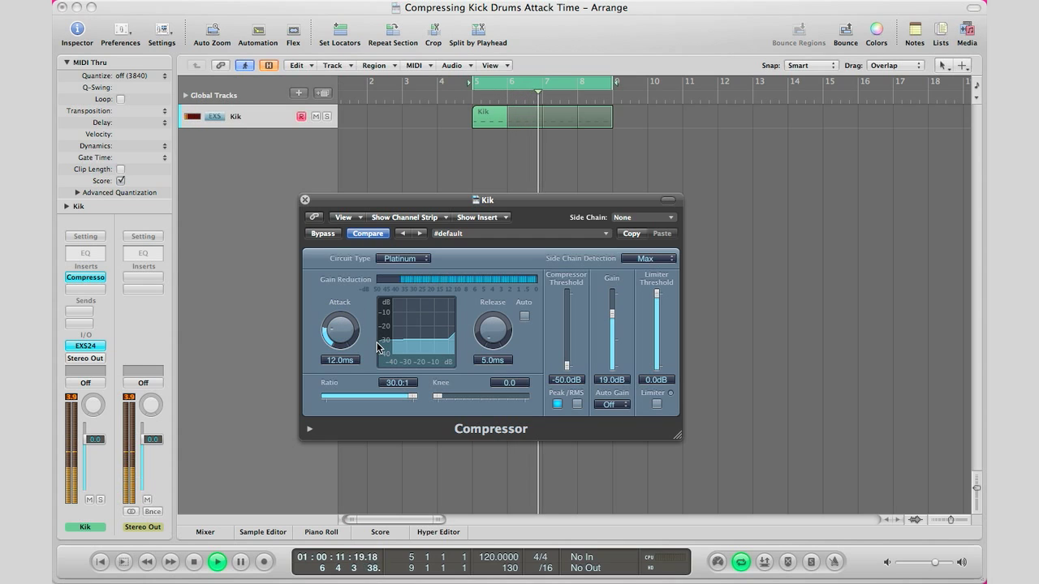
{"action": "key", "text": "space"}
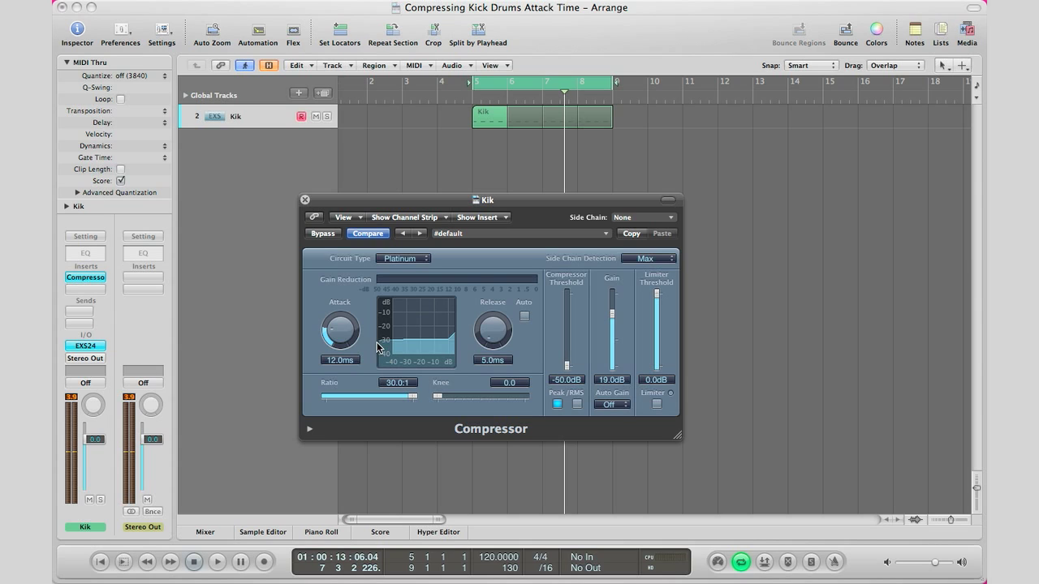
Reset the attack to 0.0 ms, sweep it up to 11.5 ms during playback of the kick loop, and stop playback
{"action": "left_click_drag", "start_coordinate": [337, 326], "coordinate": [334, 333]}
{"action": "key", "text": "space"}
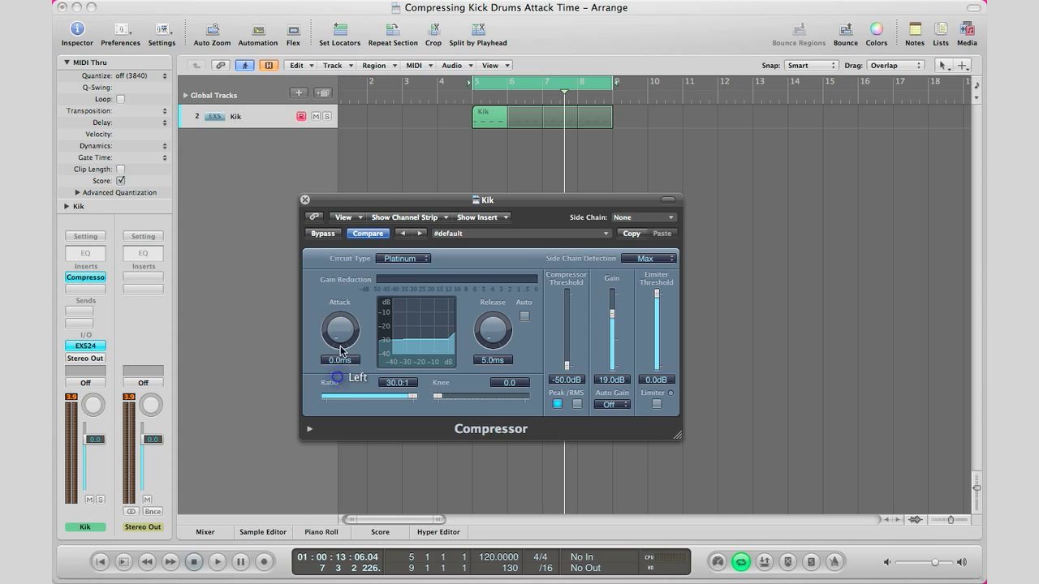
{"action": "left_click_drag", "start_coordinate": [341, 342], "coordinate": [332, 315]}
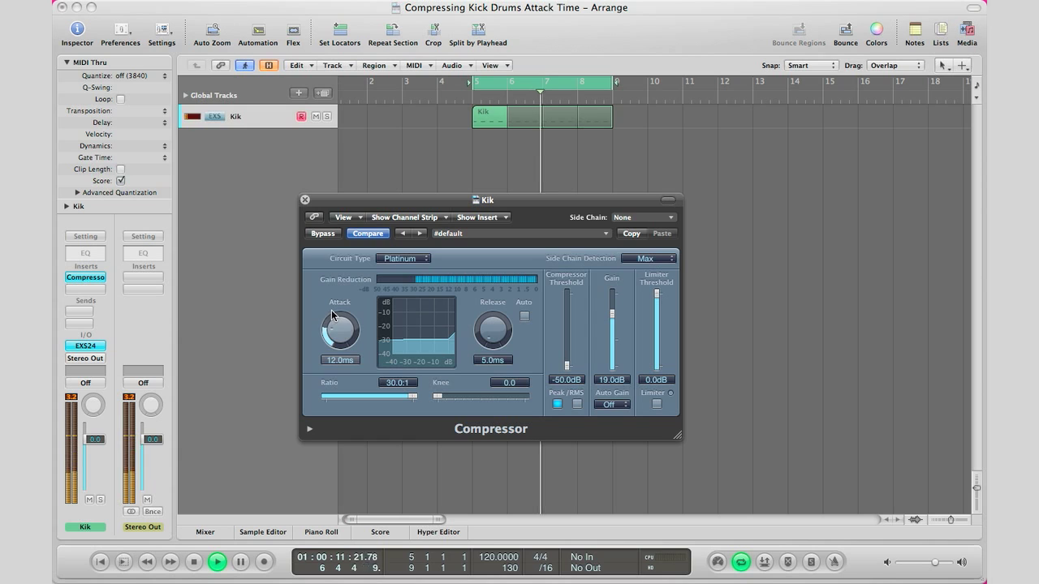
{"action": "left_click", "coordinate": [332, 314]}
{"action": "left_click_drag", "start_coordinate": [331, 314], "coordinate": [333, 318]}
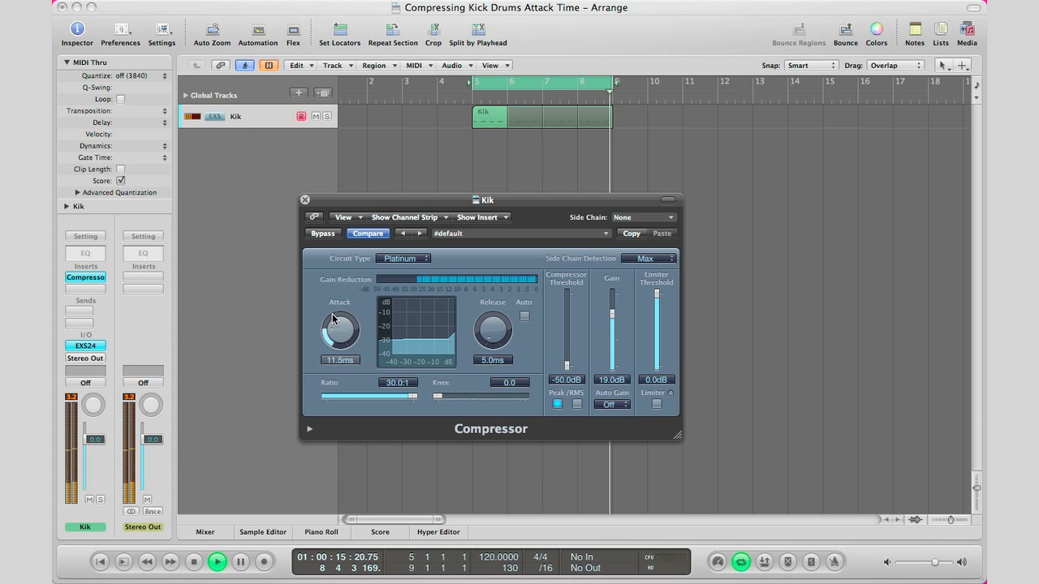
{"action": "left_click_drag", "start_coordinate": [333, 319], "coordinate": [355, 344]}
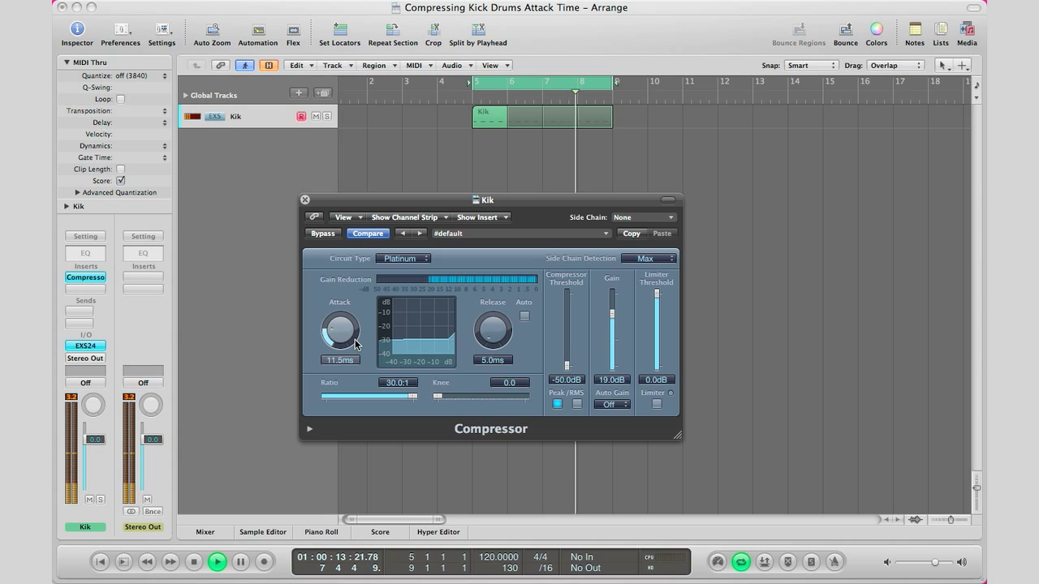
{"action": "key", "text": "space"}
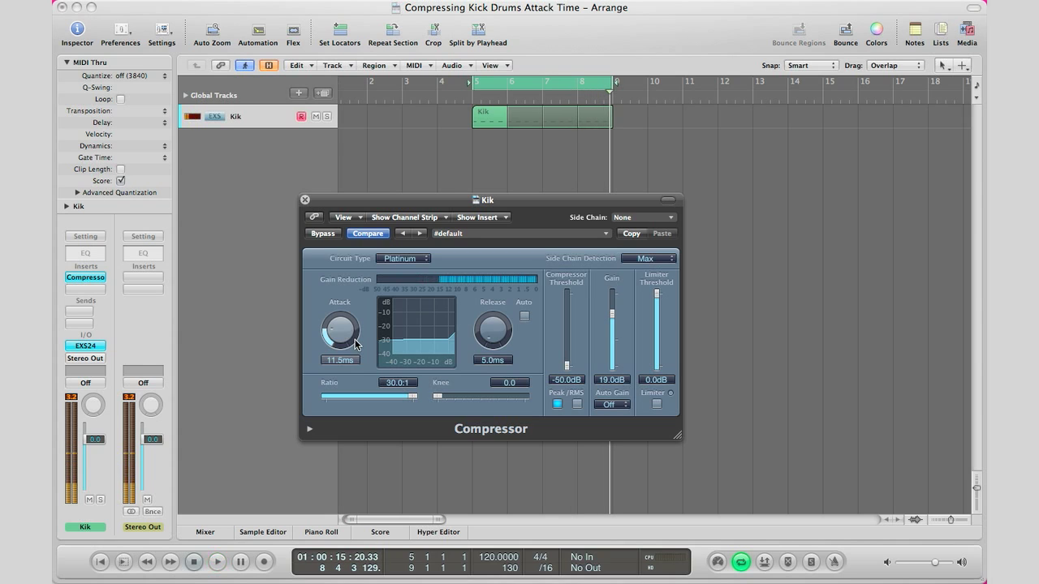